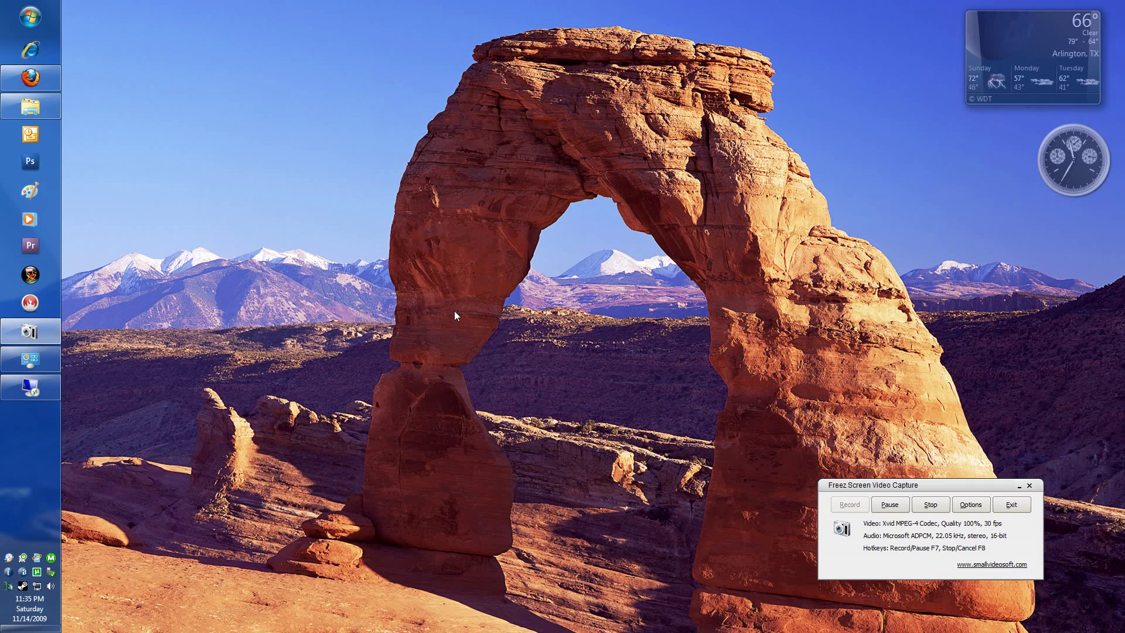
Step: Check the system information window, then bring up Firefox showing the concurrent RDP patch thread
{"action": "left_click", "coordinate": [32, 363]}
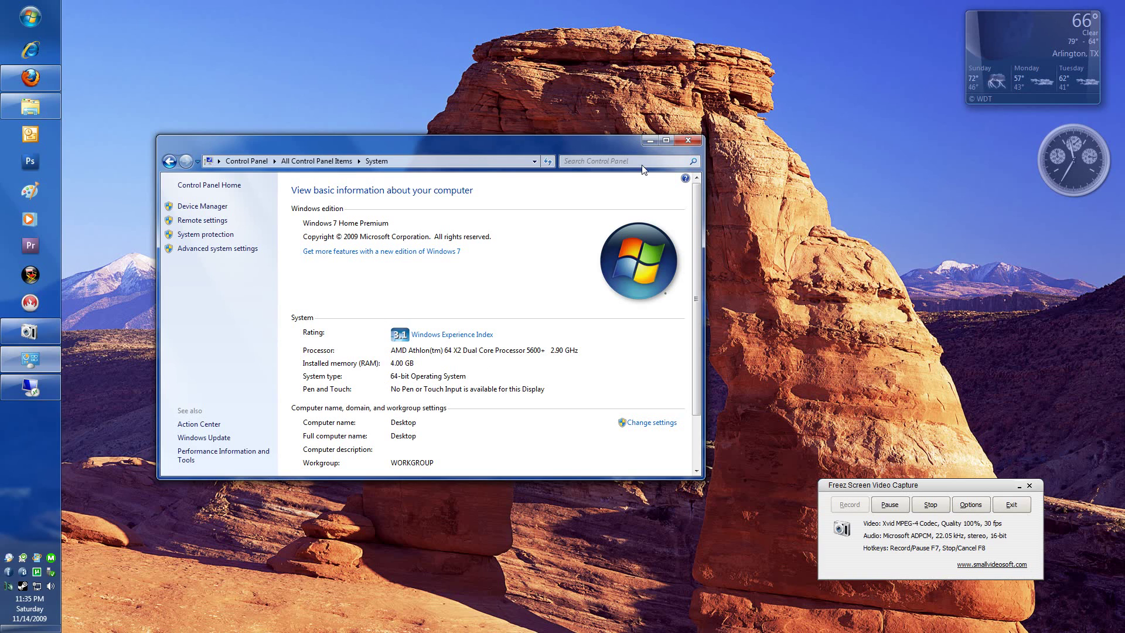
{"action": "left_click", "coordinate": [688, 139]}
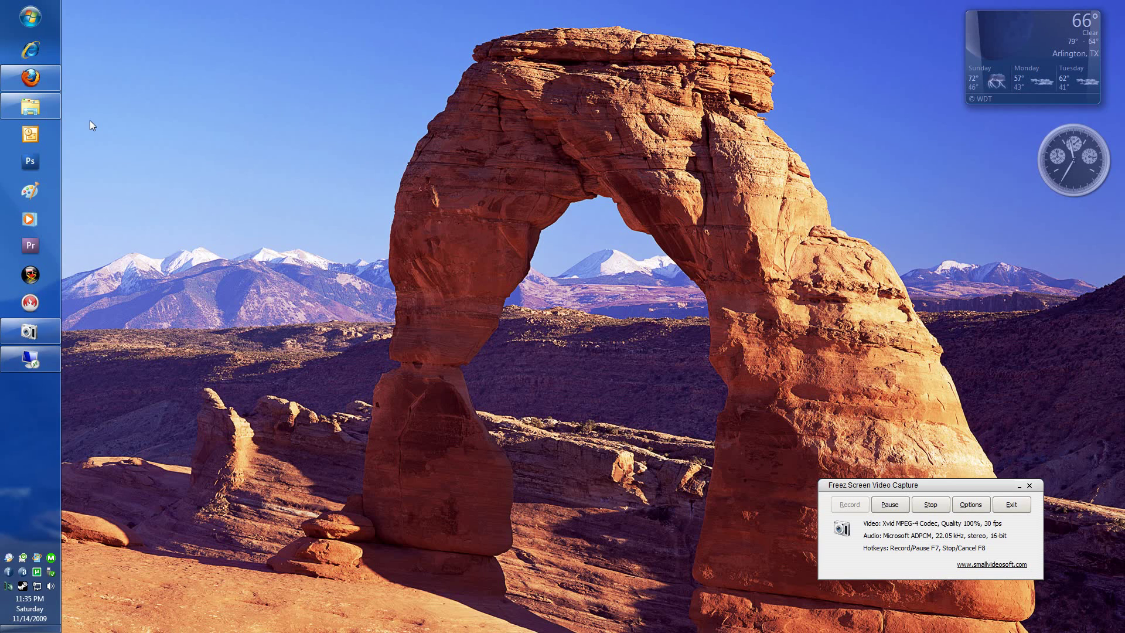
{"action": "left_click", "coordinate": [47, 75]}
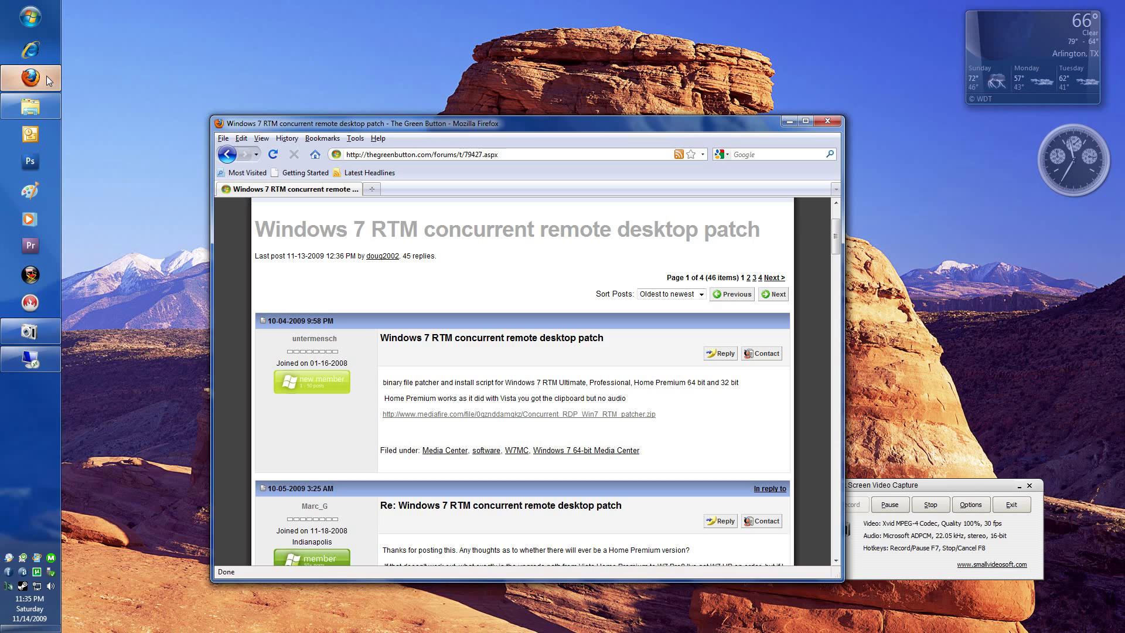
{"action": "left_click_drag", "start_coordinate": [291, 124], "coordinate": [246, 75]}
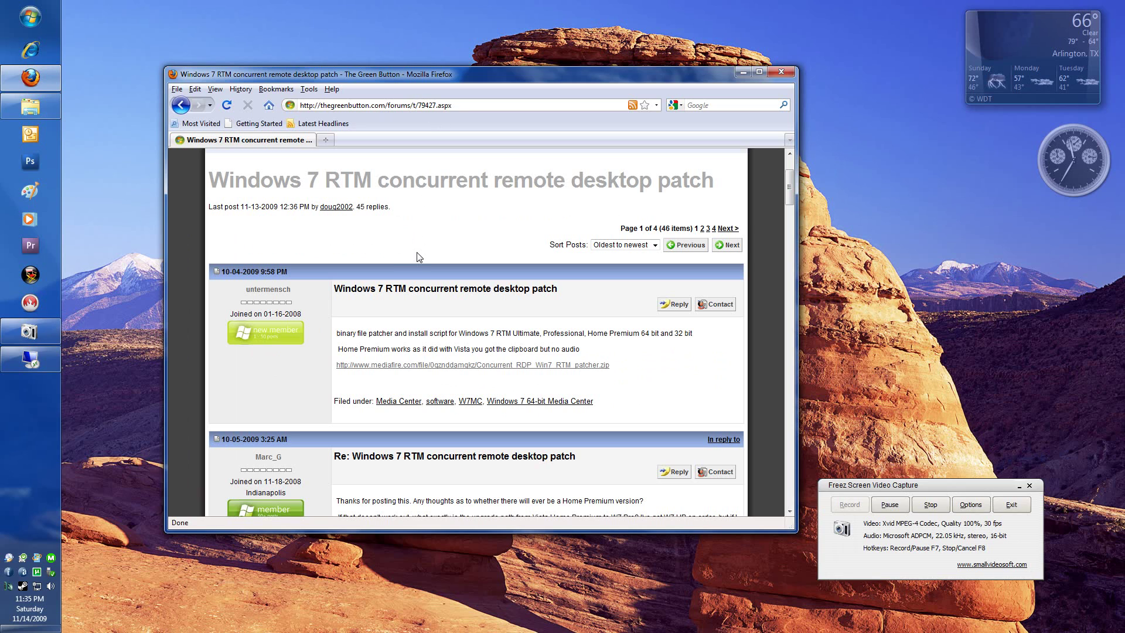
Step: Read down the Windows 7 RTM concurrent remote desktop thread, then show the desktop
{"action": "scroll", "coordinate": [410, 255], "scroll_direction": "down", "scroll_amount": 1}
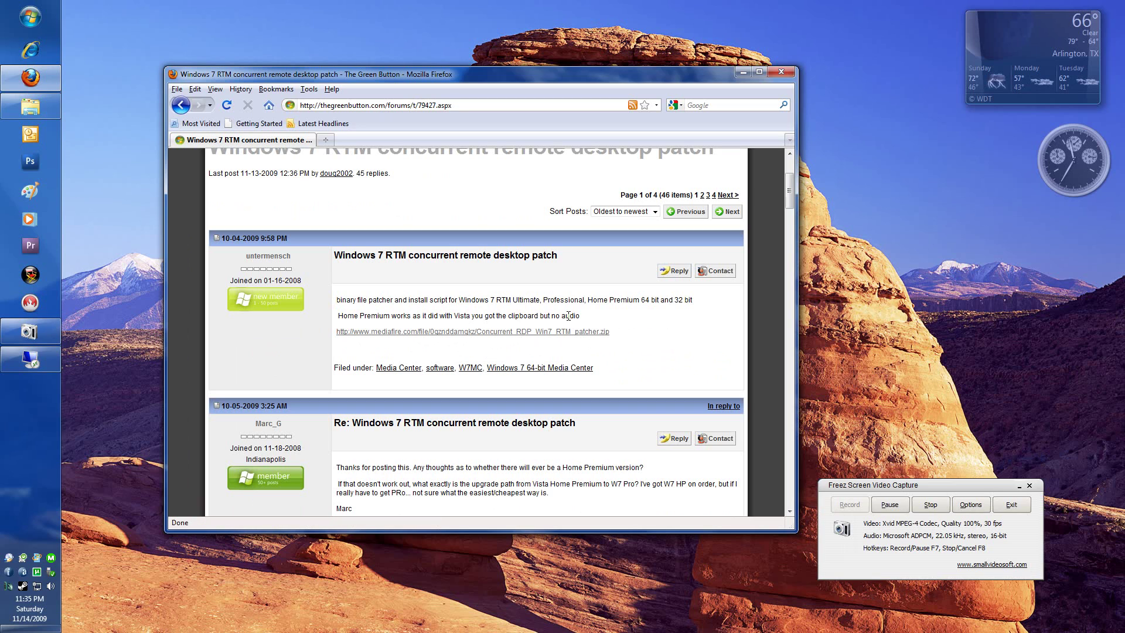
{"action": "scroll", "coordinate": [630, 331], "scroll_direction": "down", "scroll_amount": 1}
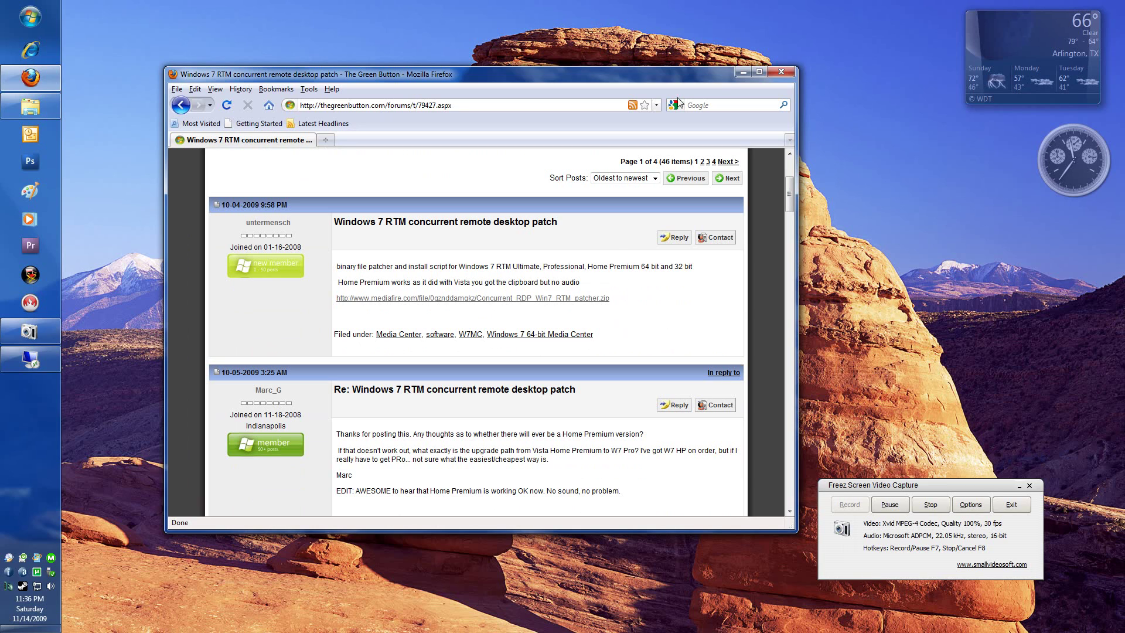
{"action": "key", "text": "super+d"}
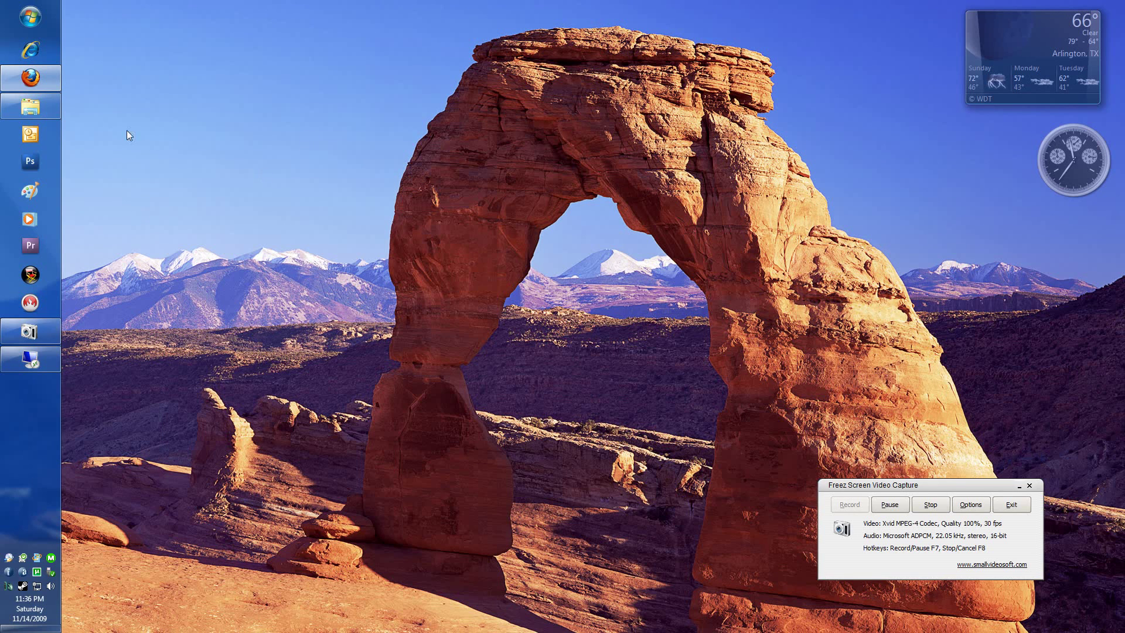
Step: Run install.cmd from the Concurrent_RDP_Win7_RTM_patcher folder in Downloads
{"action": "left_click", "coordinate": [58, 104]}
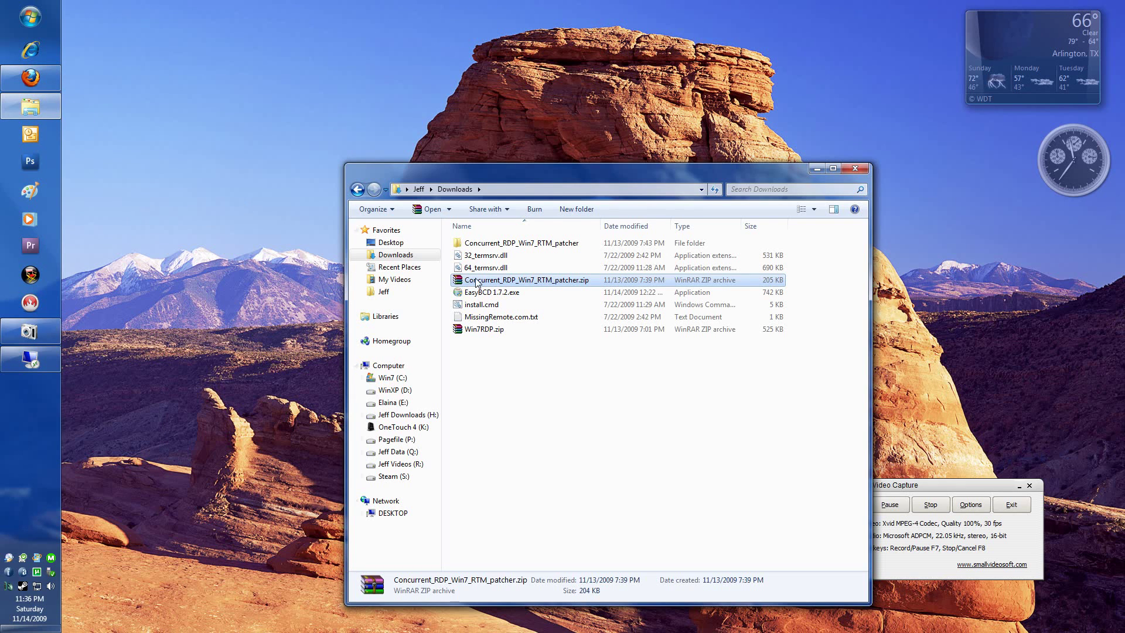
{"action": "left_click", "coordinate": [458, 306]}
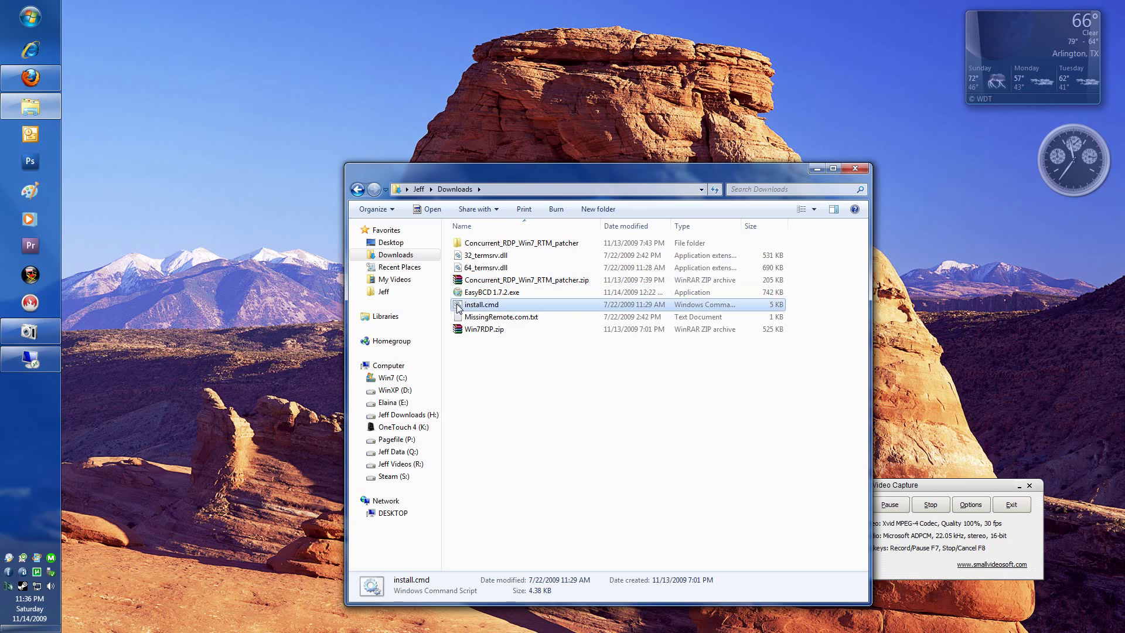
{"action": "double_click", "coordinate": [458, 244]}
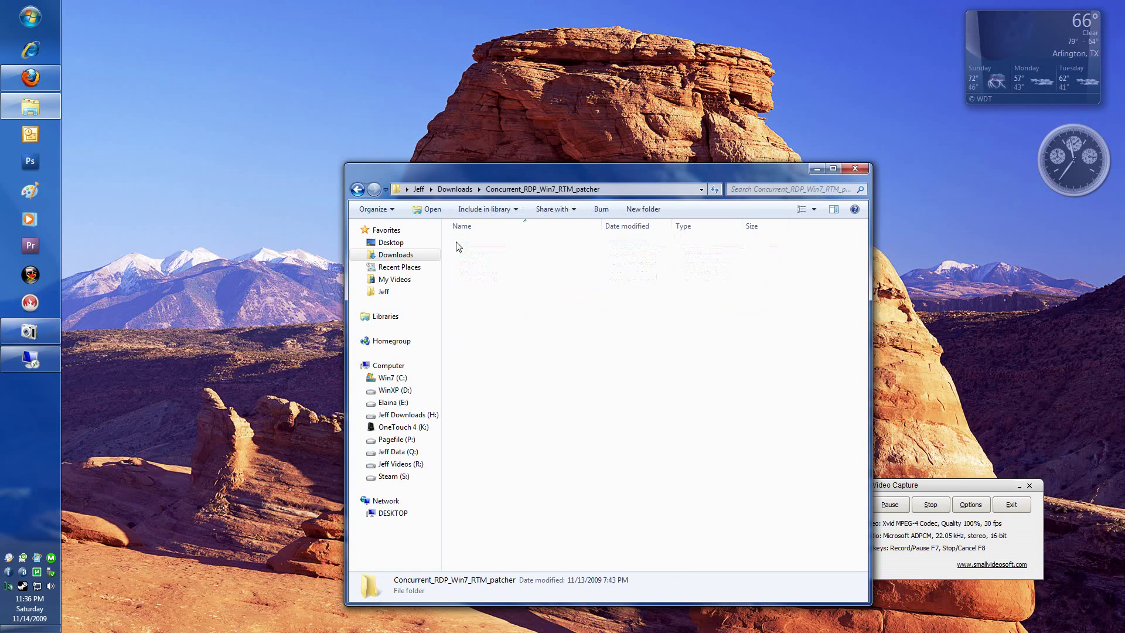
{"action": "left_click", "coordinate": [458, 268]}
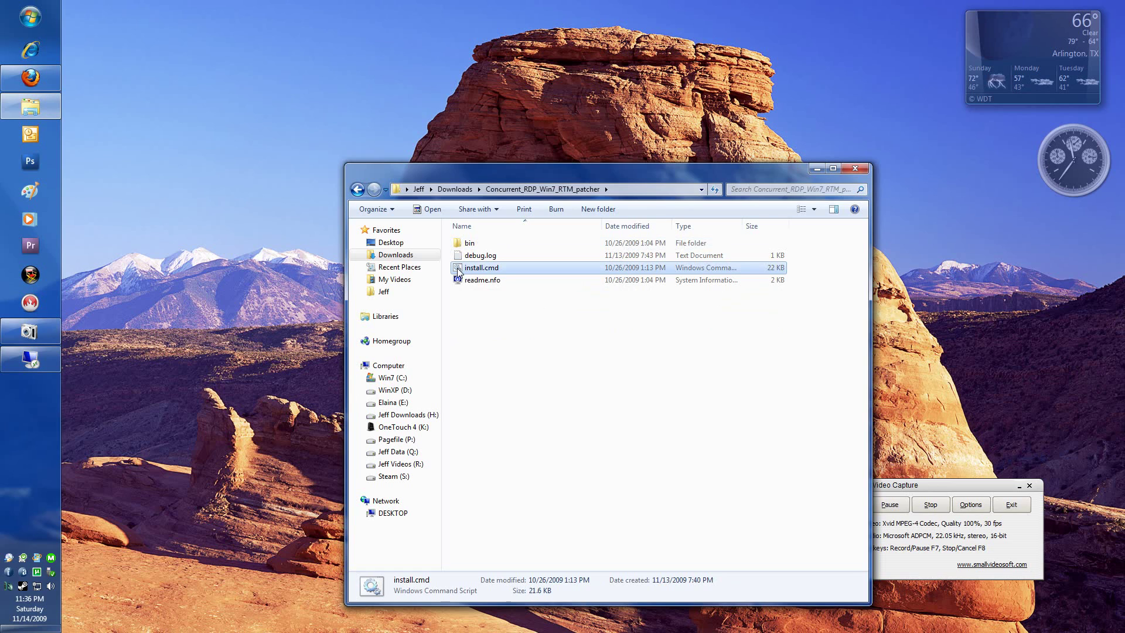
{"action": "double_click", "coordinate": [458, 268]}
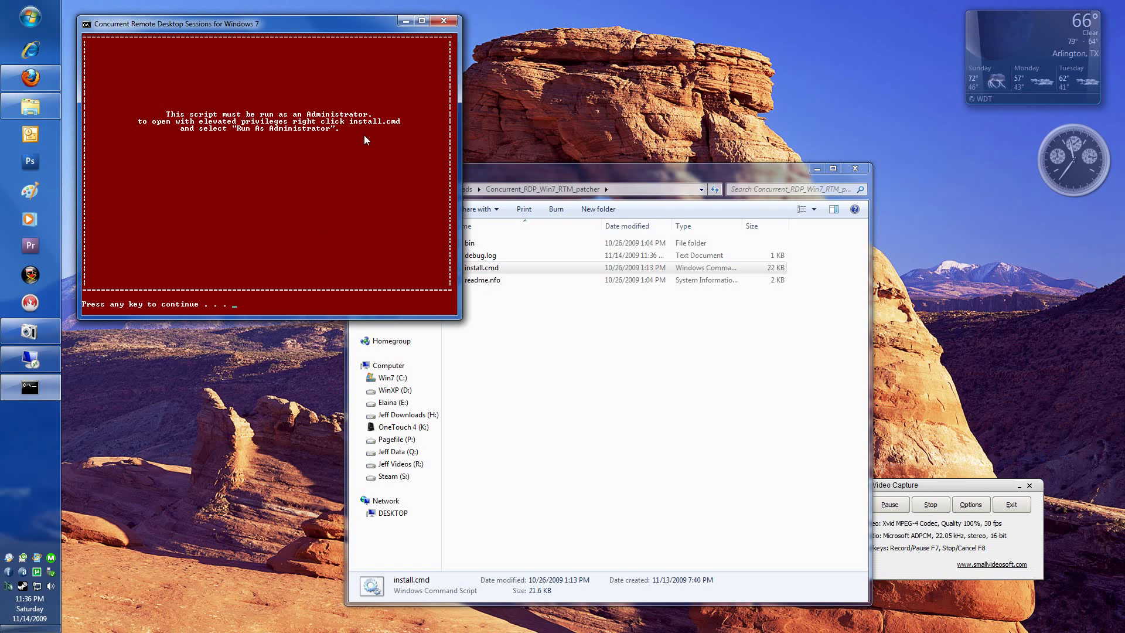
Step: Dismiss the admin warning and rerun install.cmd as administrator past its introduction
{"action": "key", "text": "Return"}
{"action": "right_click", "coordinate": [462, 267]}
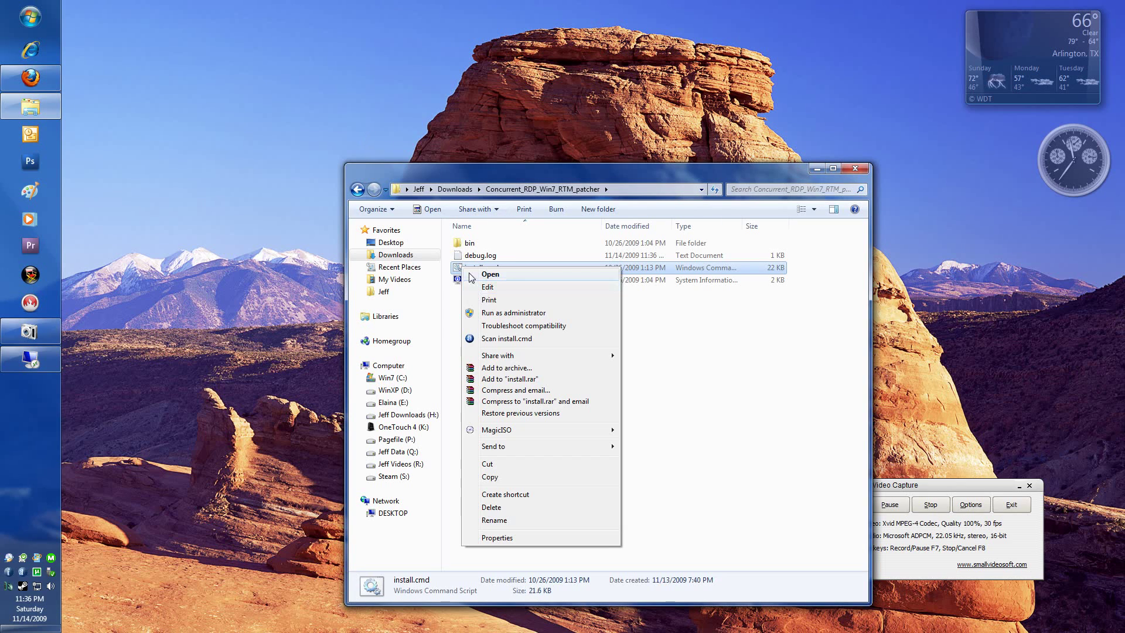
{"action": "left_click", "coordinate": [475, 310]}
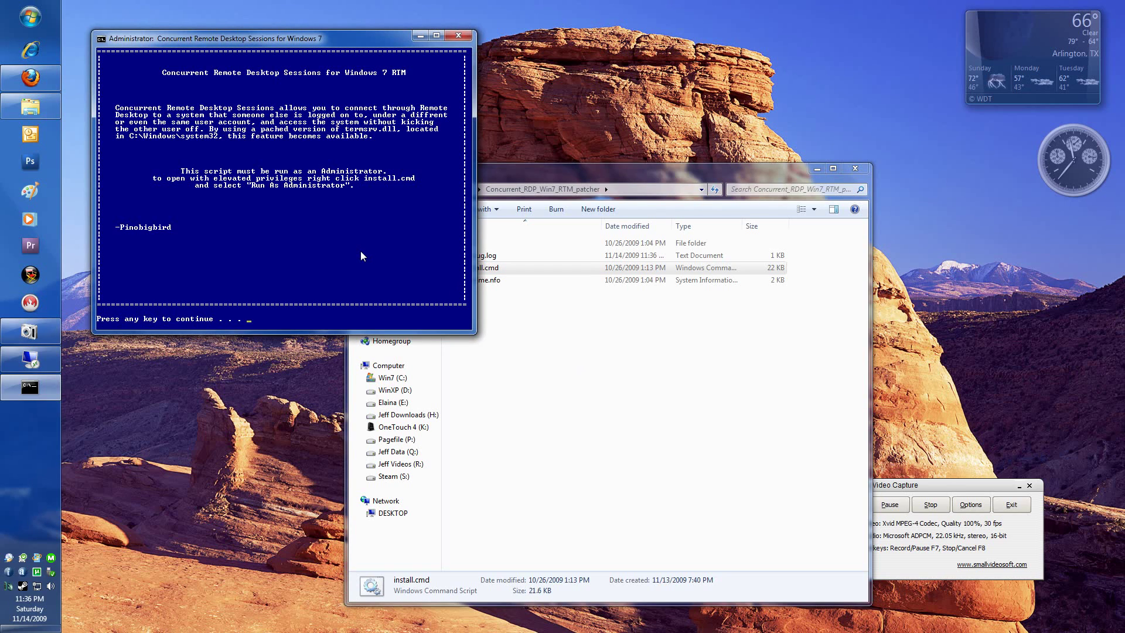
{"action": "key", "text": "Return"}
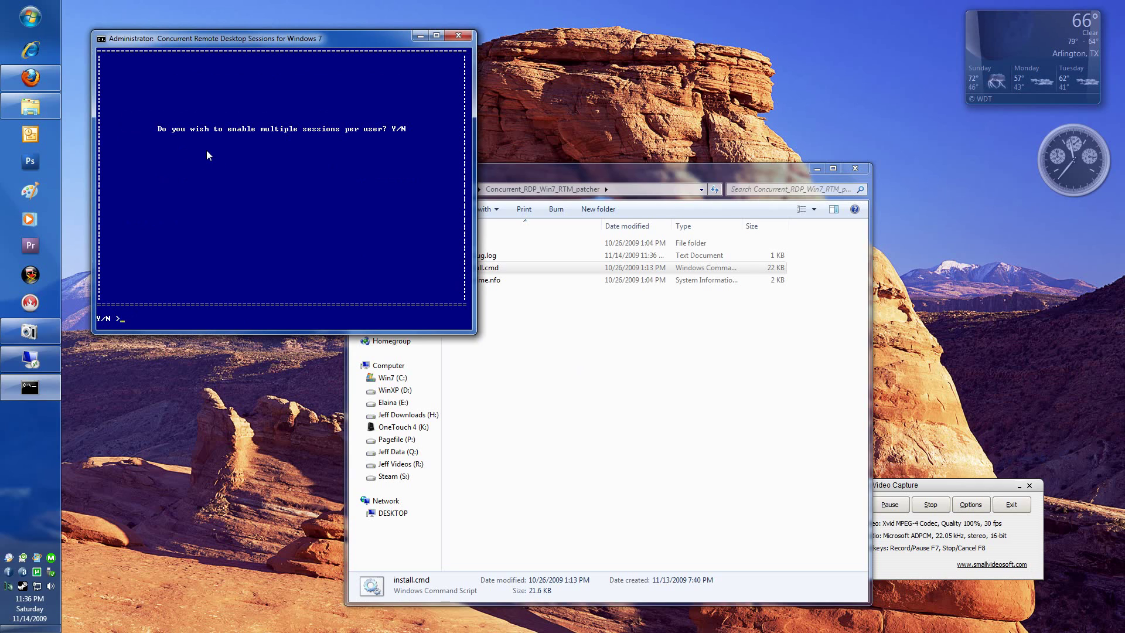
Step: Answer y to multiple sessions per user and y to blank password logon
{"action": "type", "text": "y"}
{"action": "key", "text": "Return"}
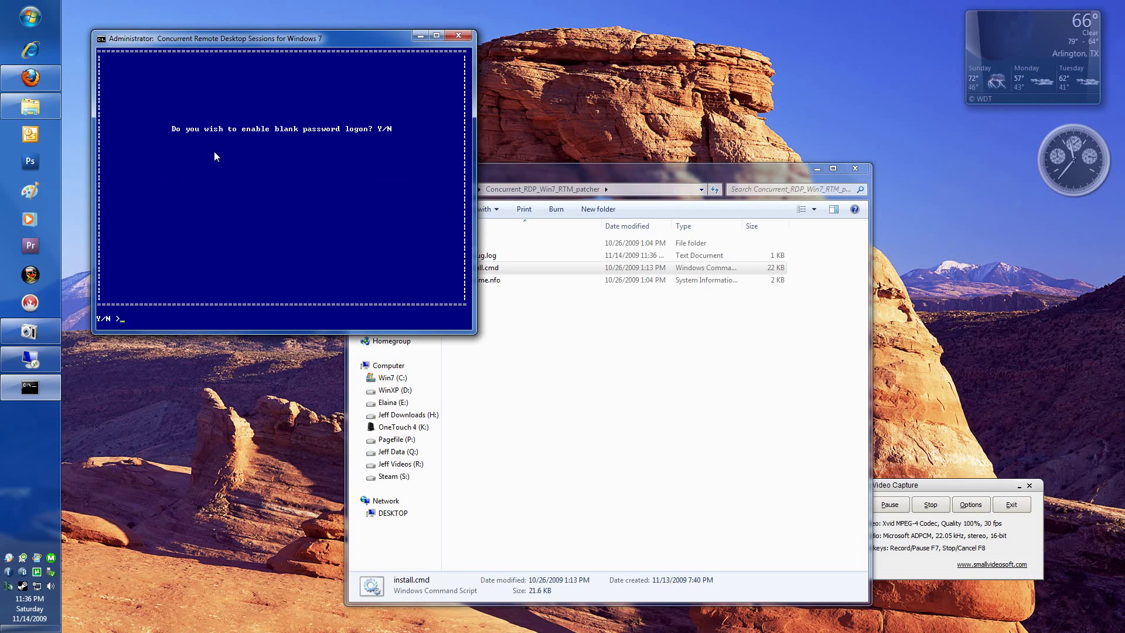
{"action": "type", "text": "y"}
{"action": "key", "text": "Return"}
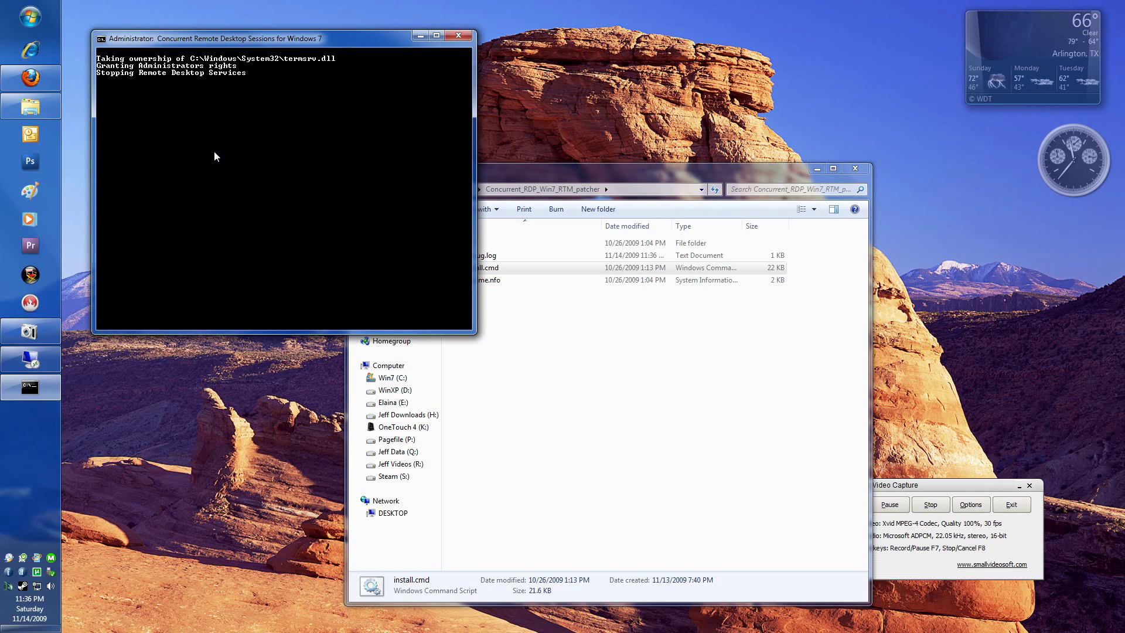
Step: Wait for the patcher to report Remote Desktop listening on port 3389, then close the console
{"action": "left_click_drag", "start_coordinate": [247, 44], "coordinate": [271, 82]}
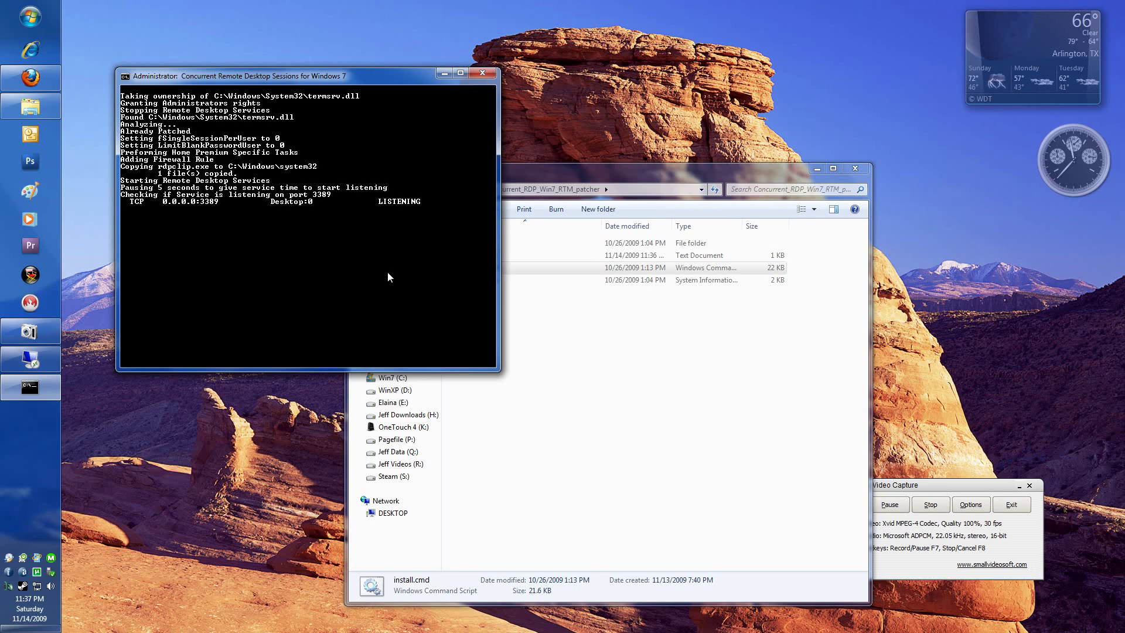
{"action": "left_click", "coordinate": [850, 504]}
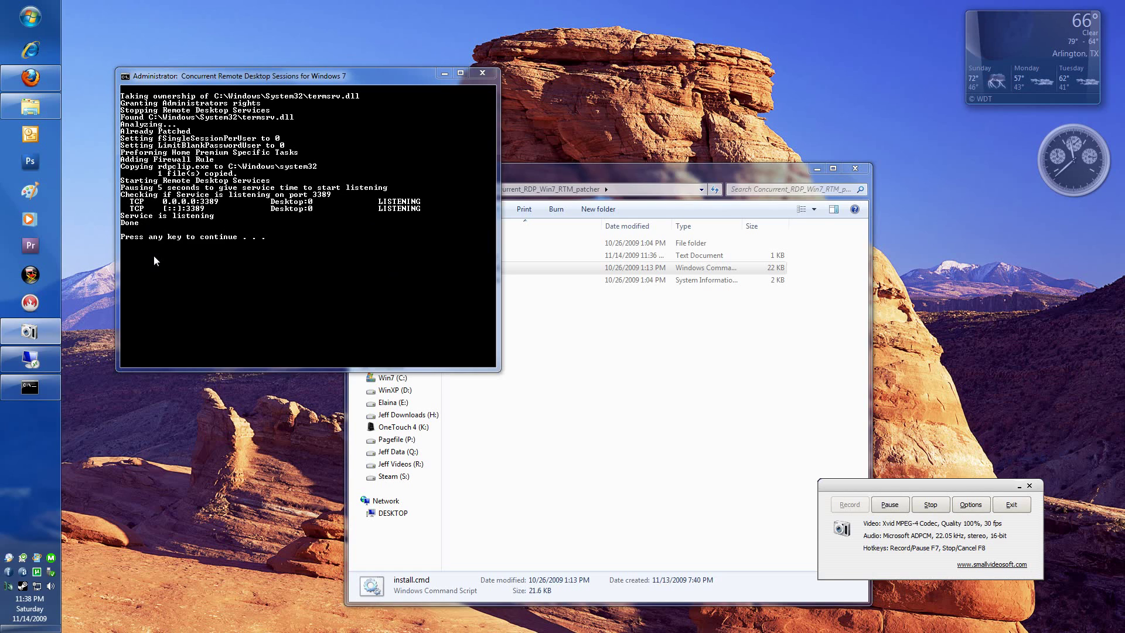
{"action": "key", "text": "Return"}
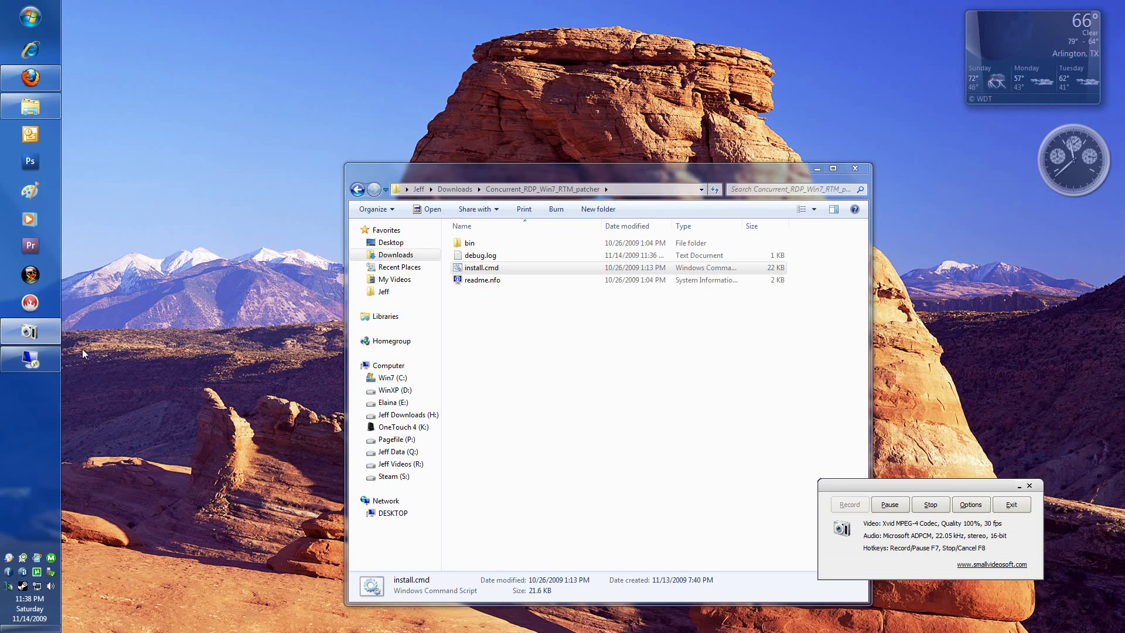
Step: Restore the Remote Desktop Connection dialog and launch a second one with mstsc
{"action": "left_click", "coordinate": [30, 358]}
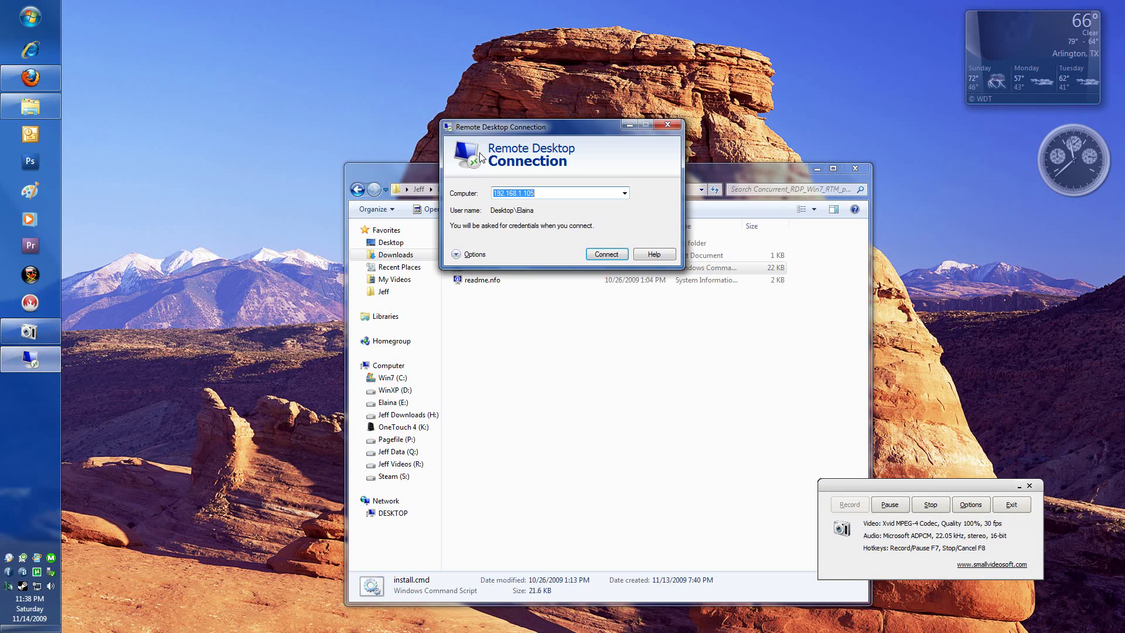
{"action": "left_click", "coordinate": [816, 169]}
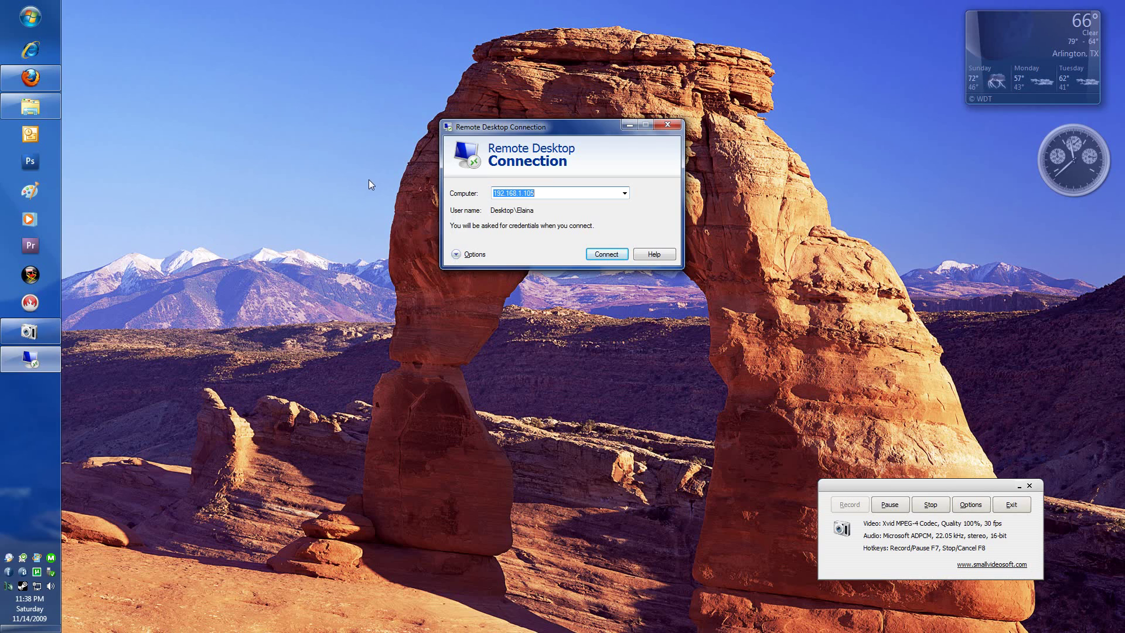
{"action": "left_click", "coordinate": [56, 22]}
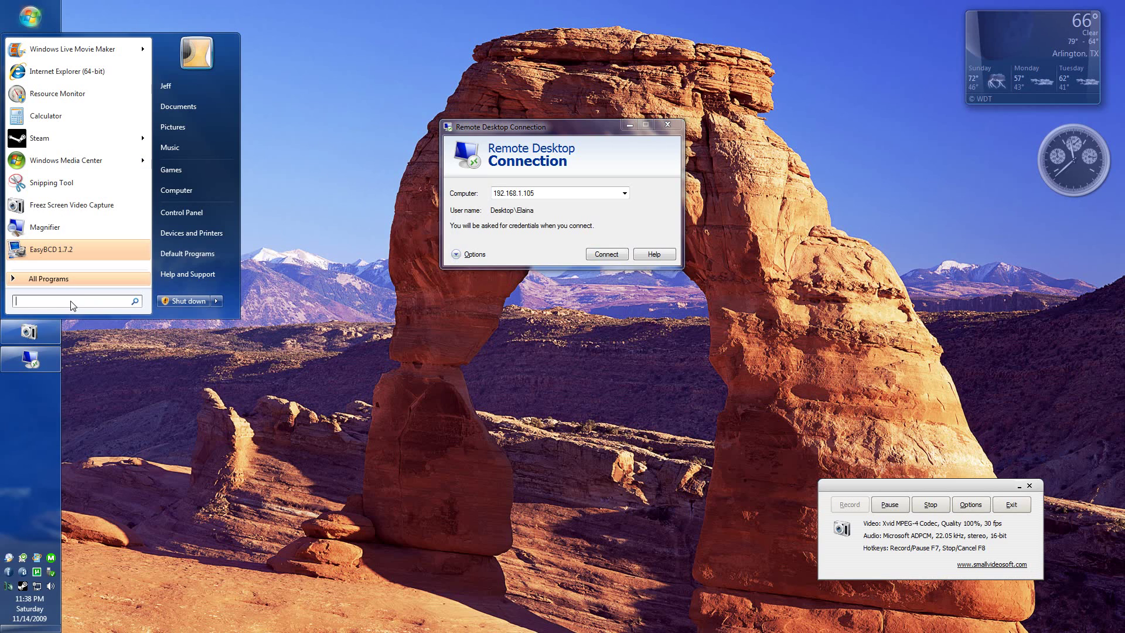
{"action": "type", "text": "mstsc"}
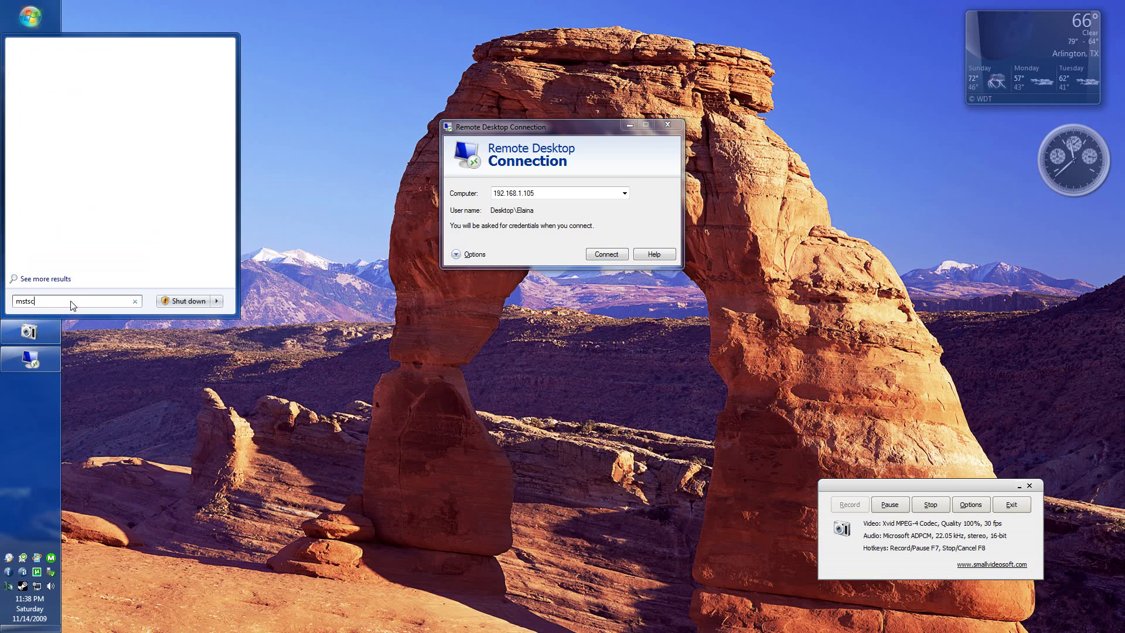
{"action": "key", "text": "Return"}
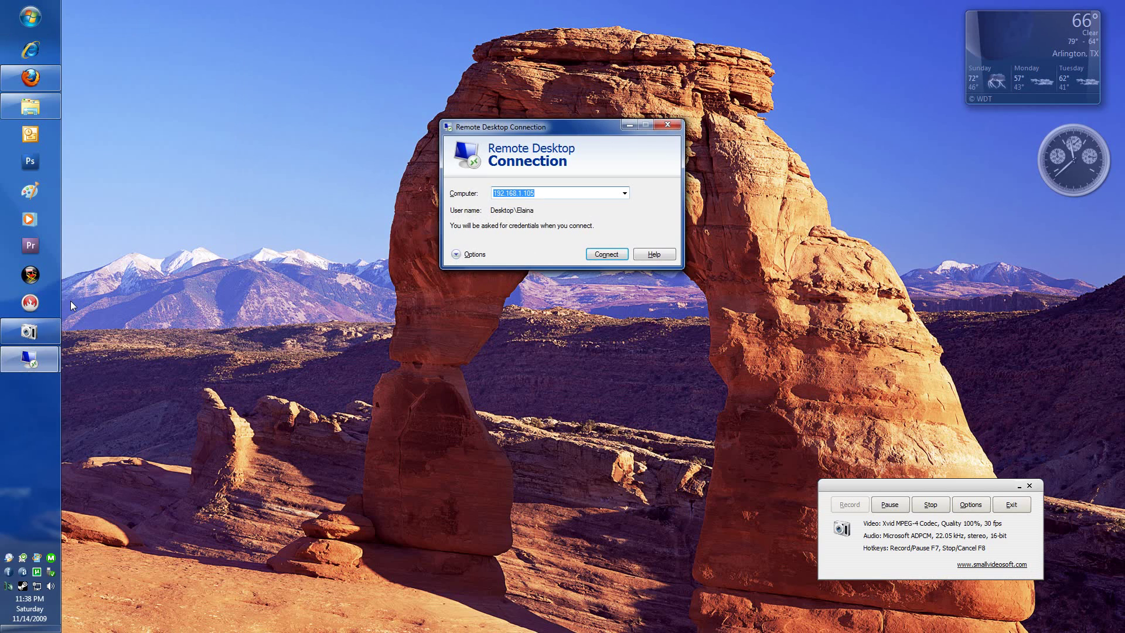
Step: Arrange the two Remote Desktop Connection windows side by side
{"action": "left_click_drag", "start_coordinate": [528, 131], "coordinate": [197, 156]}
{"action": "left_click_drag", "start_coordinate": [514, 130], "coordinate": [460, 186]}
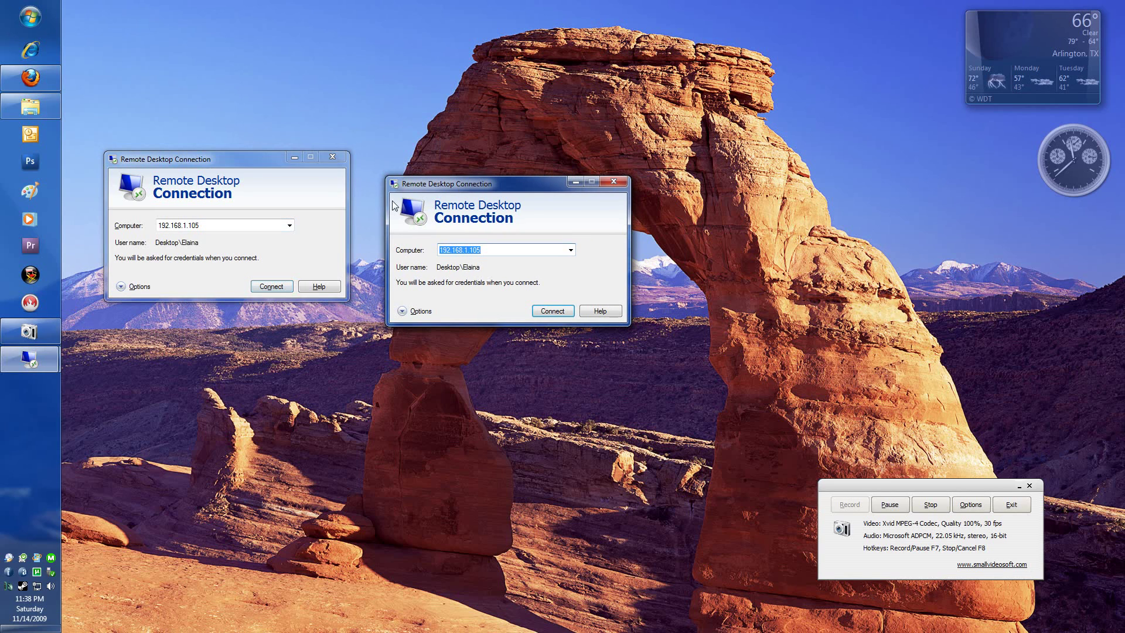
{"action": "left_click", "coordinate": [199, 225]}
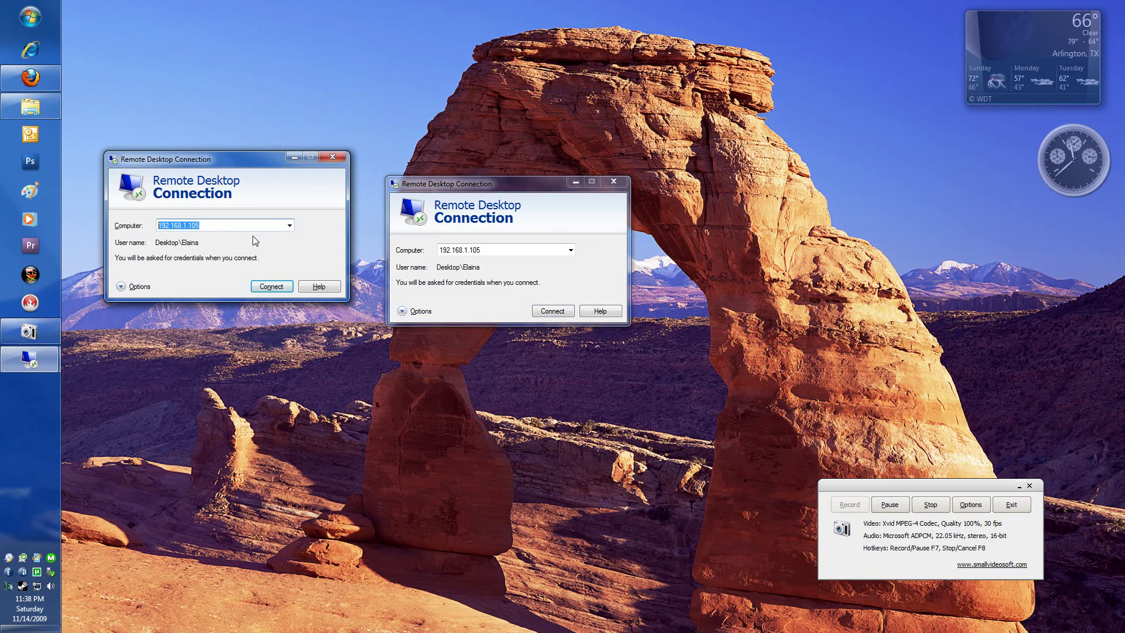
{"action": "left_click", "coordinate": [401, 253]}
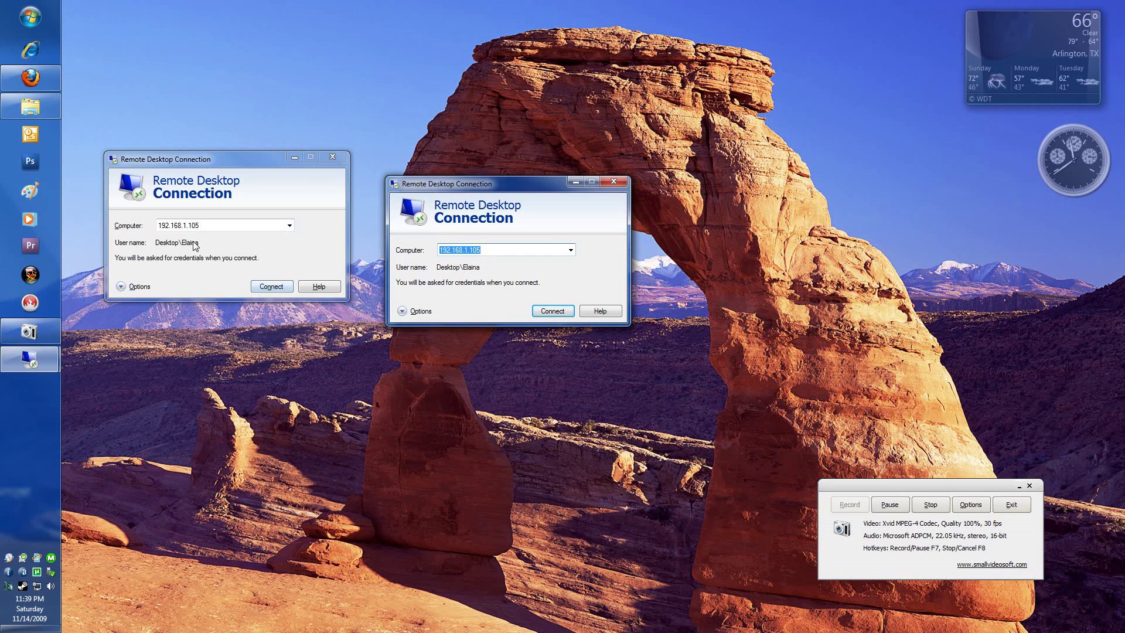
Step: In the left window, change the user name and connect to 192.168.1.105 with its password
{"action": "left_click", "coordinate": [122, 285]}
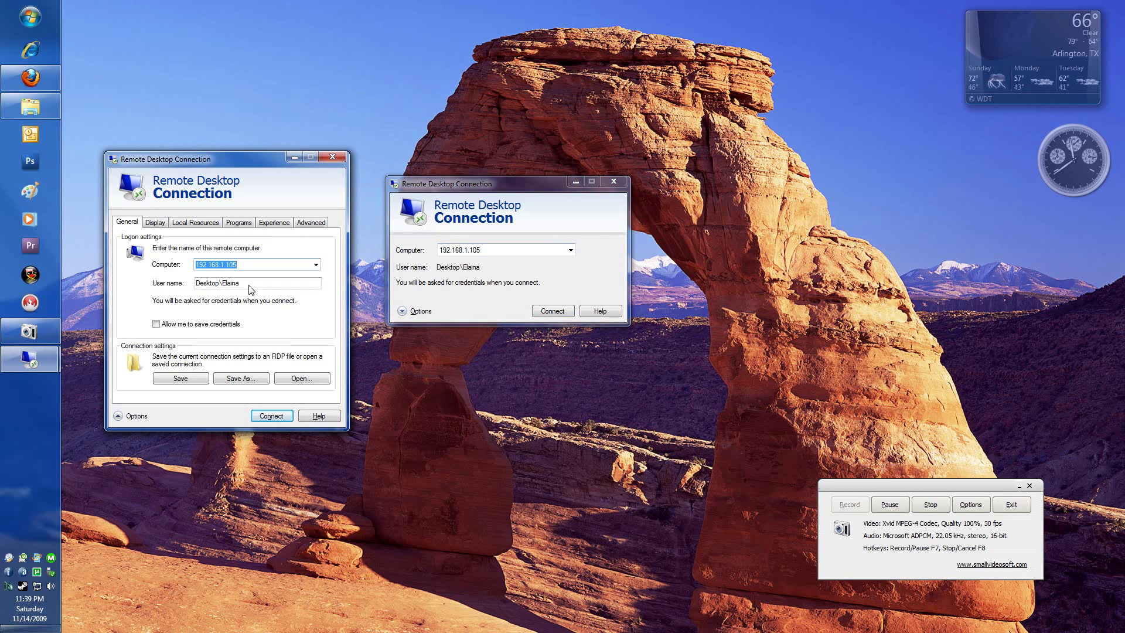
{"action": "left_click", "coordinate": [250, 286]}
{"action": "double_click", "coordinate": [231, 283]}
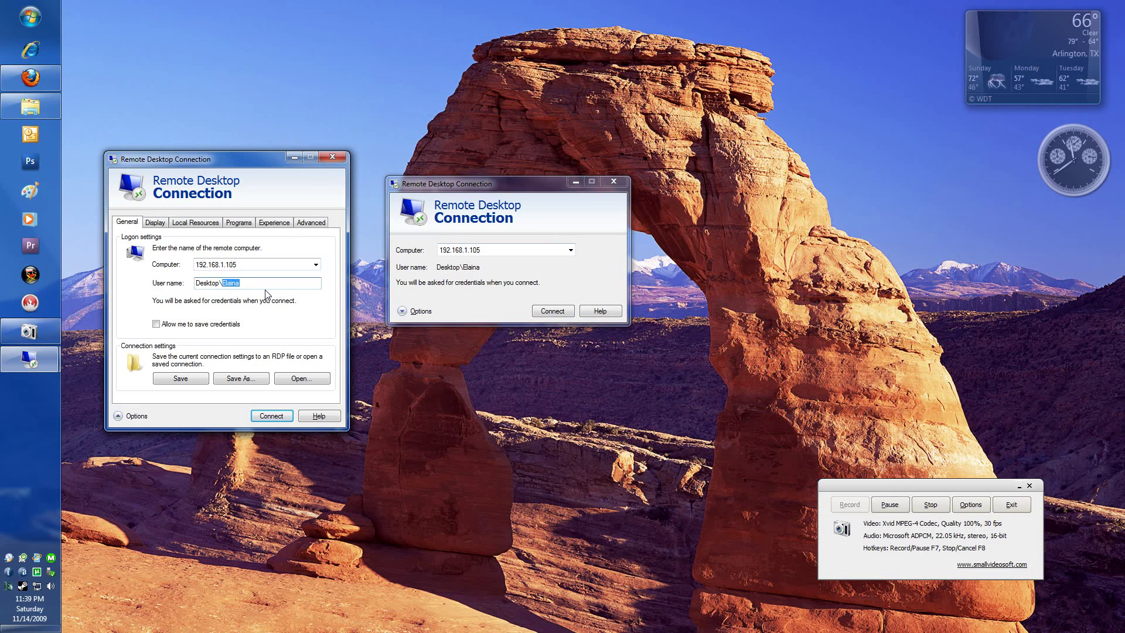
{"action": "type", "text": "TV"}
{"action": "left_click", "coordinate": [282, 417]}
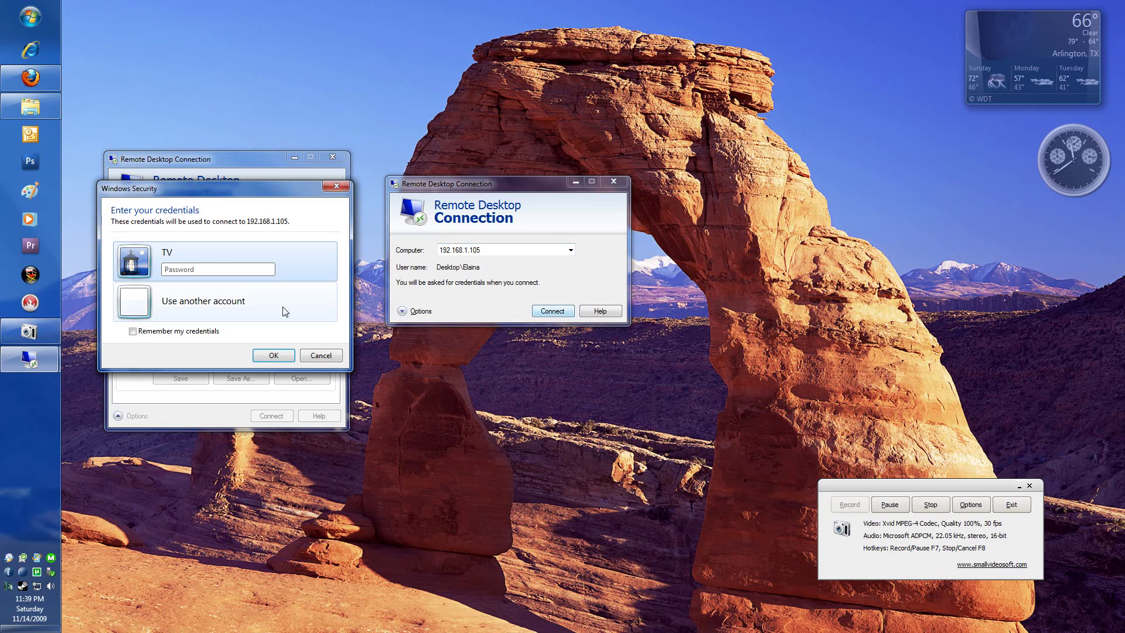
{"action": "left_click", "coordinate": [274, 355]}
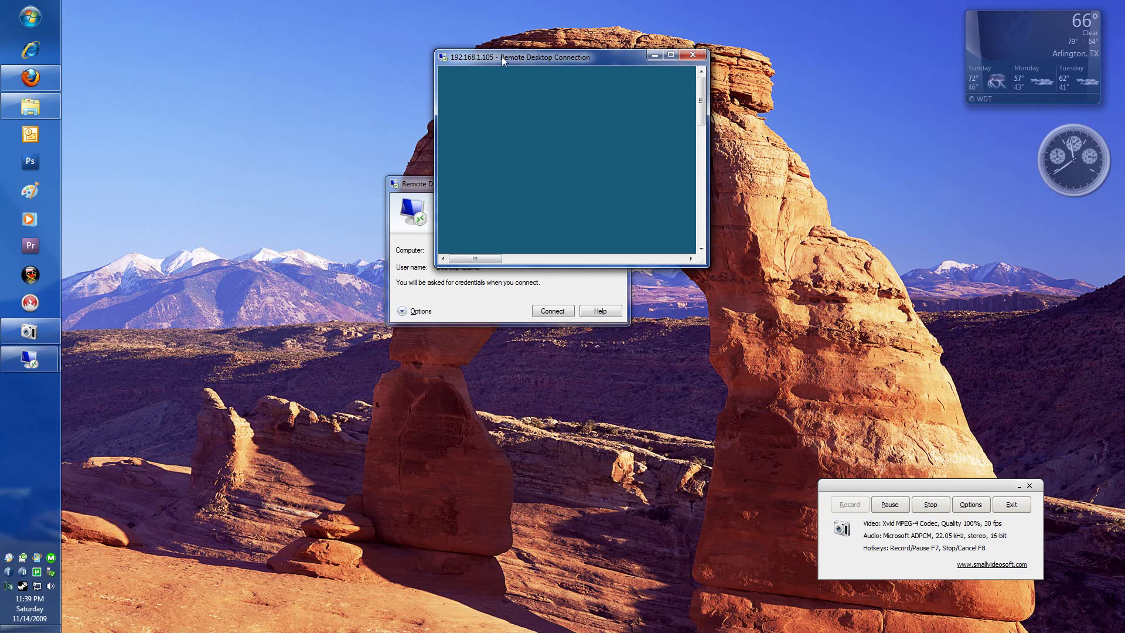
Step: Connect the second dialog to 192.168.1.105 using another account's credentials
{"action": "left_click_drag", "start_coordinate": [501, 56], "coordinate": [656, 84]}
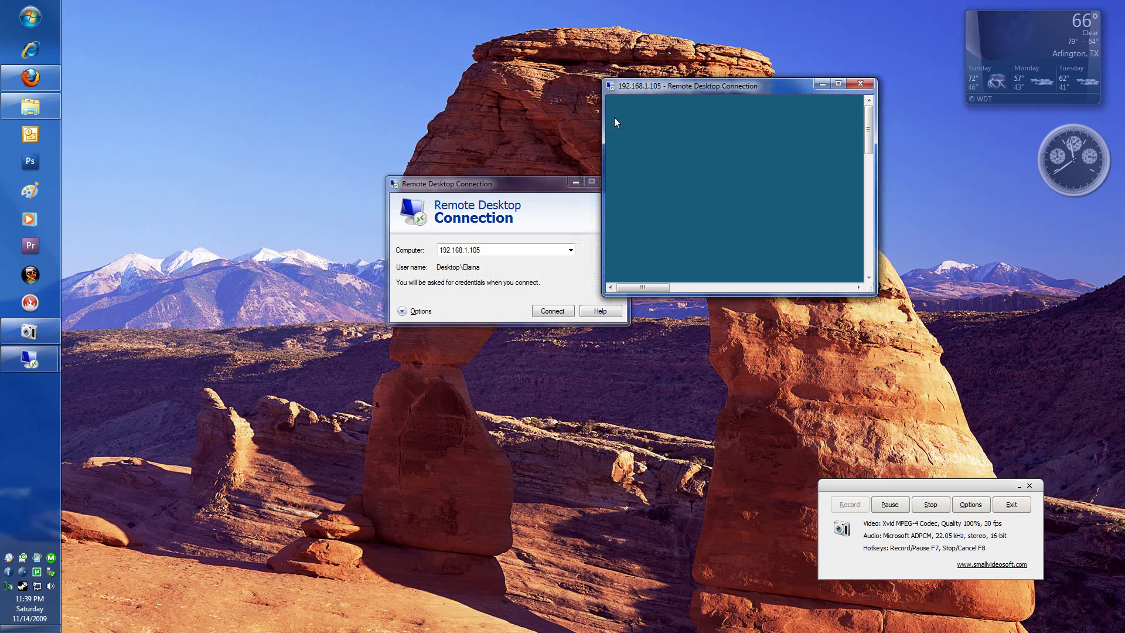
{"action": "left_click_drag", "start_coordinate": [454, 186], "coordinate": [276, 196]}
{"action": "left_click", "coordinate": [368, 317]}
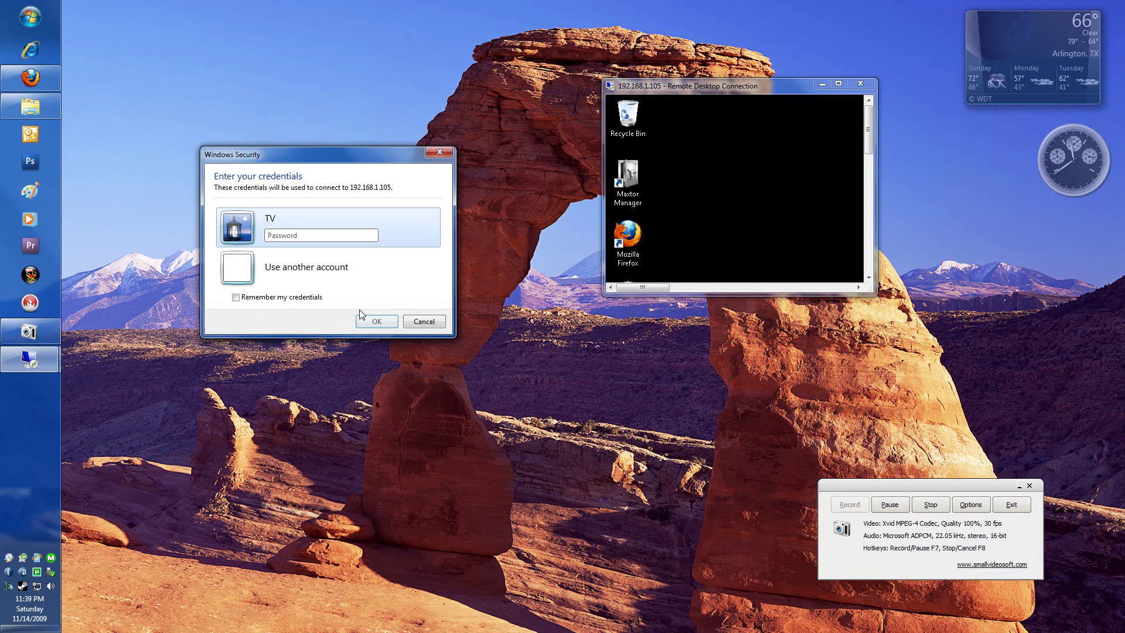
{"action": "left_click", "coordinate": [285, 268]}
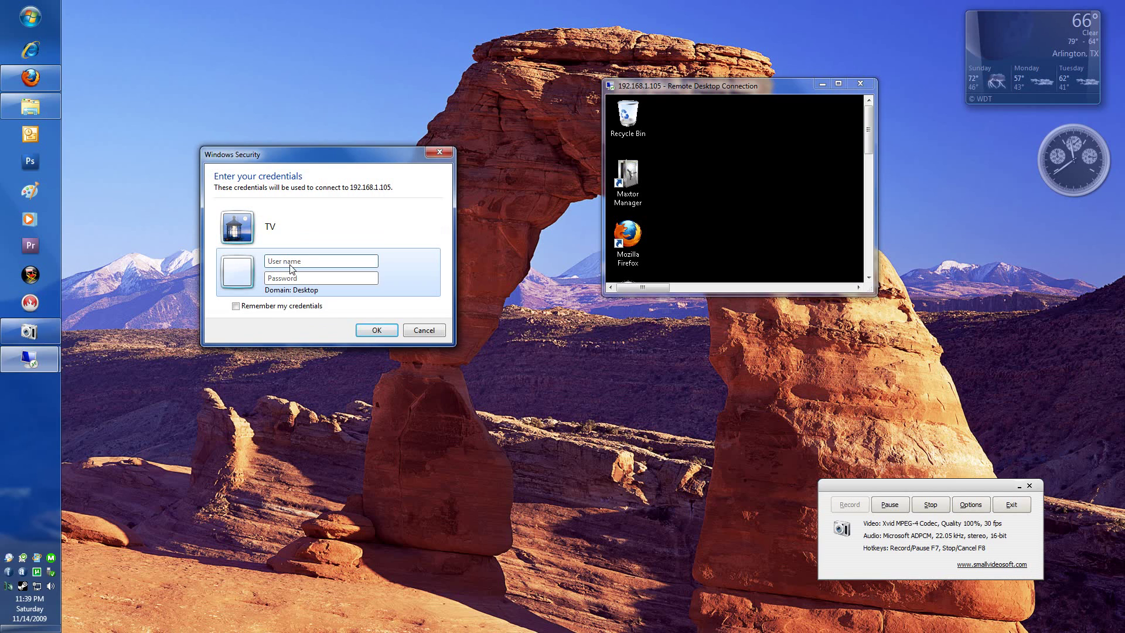
{"action": "type", "text": "Nerd"}
{"action": "key", "text": "Return"}
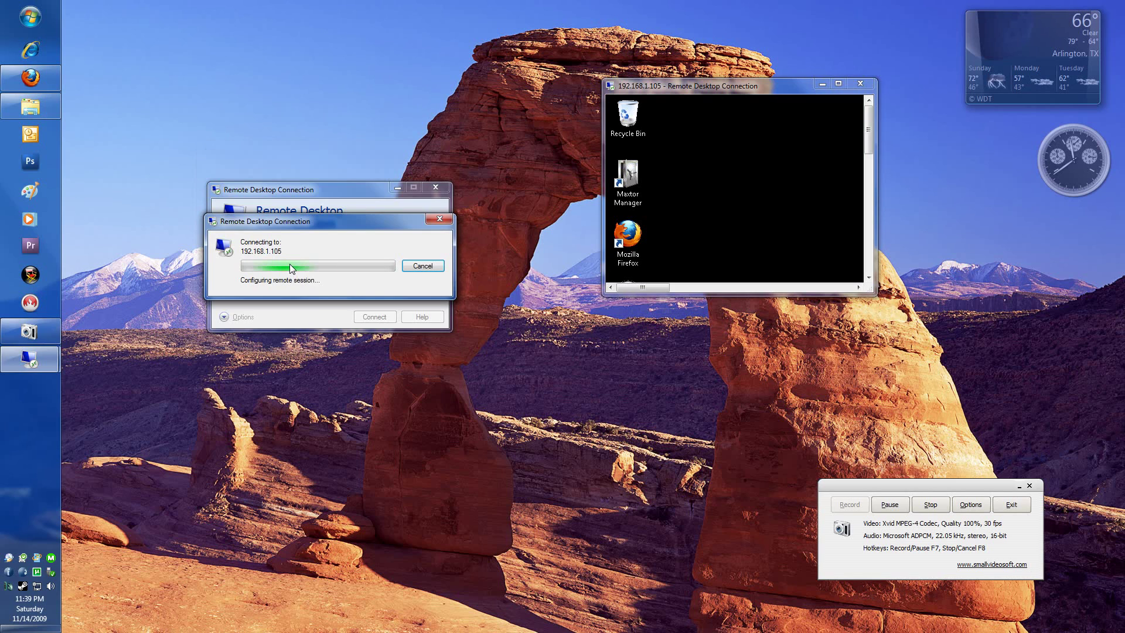
Step: Reposition and enlarge both remote session windows side by side
{"action": "left_click_drag", "start_coordinate": [496, 58], "coordinate": [210, 44]}
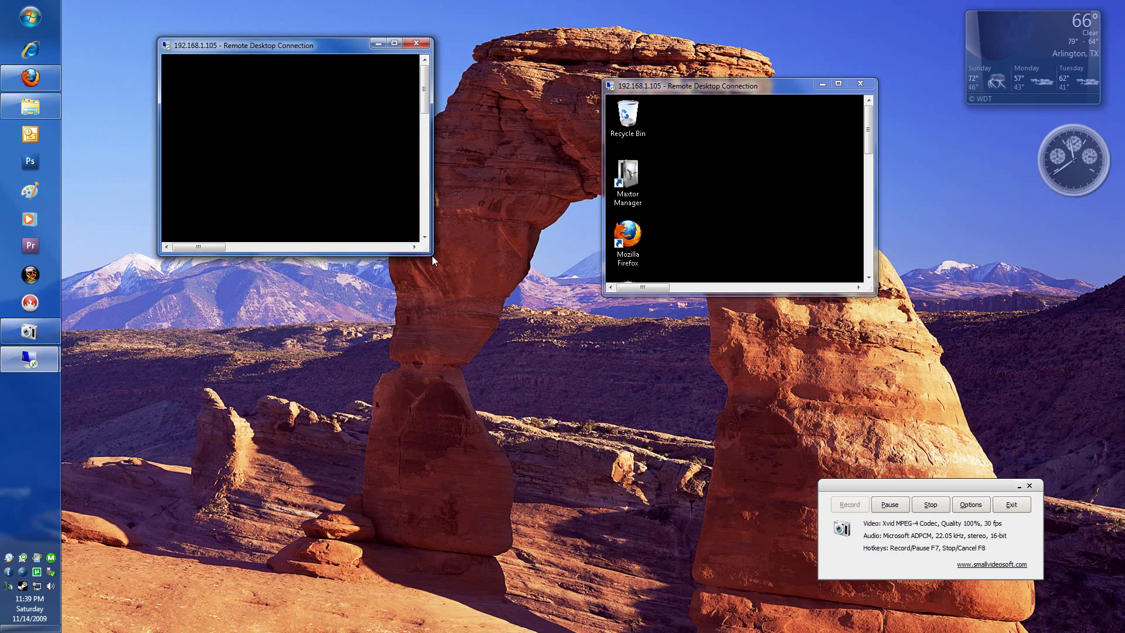
{"action": "left_click_drag", "start_coordinate": [431, 255], "coordinate": [634, 454]}
{"action": "left_click_drag", "start_coordinate": [353, 53], "coordinate": [305, 44]}
{"action": "left_click_drag", "start_coordinate": [620, 92], "coordinate": [469, 54]}
{"action": "left_click_drag", "start_coordinate": [652, 240], "coordinate": [937, 472]}
{"action": "left_click_drag", "start_coordinate": [928, 210], "coordinate": [934, 408]}
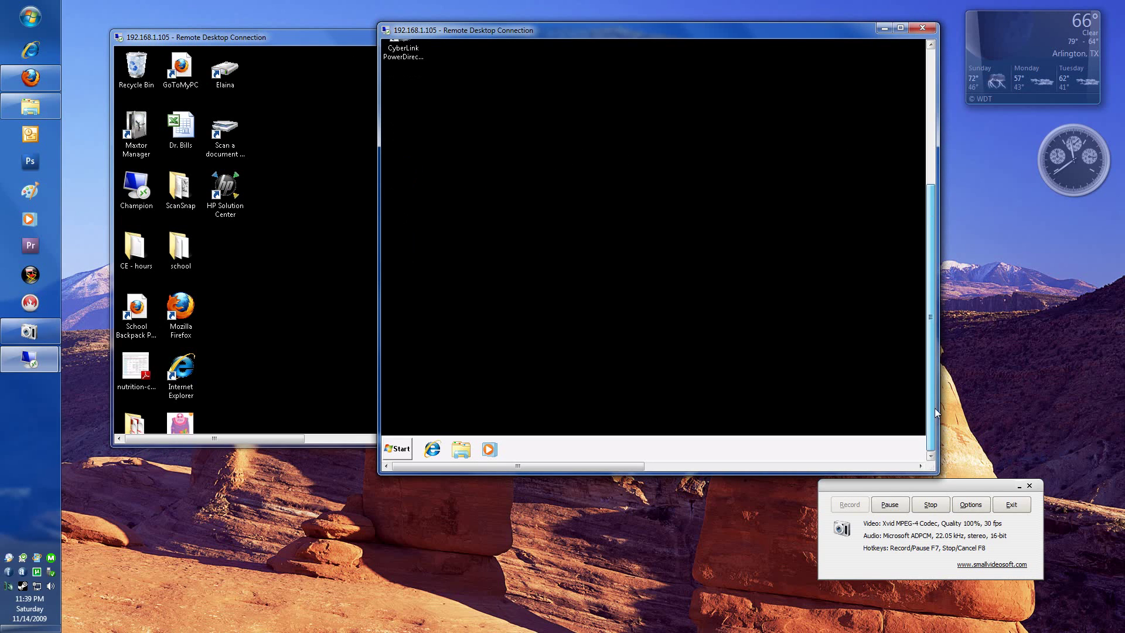
Step: Adjust the left session window, then minimize both remote sessions
{"action": "left_click", "coordinate": [304, 440]}
{"action": "left_click_drag", "start_coordinate": [577, 130], "coordinate": [567, 345]}
{"action": "left_click_drag", "start_coordinate": [580, 281], "coordinate": [539, 37]}
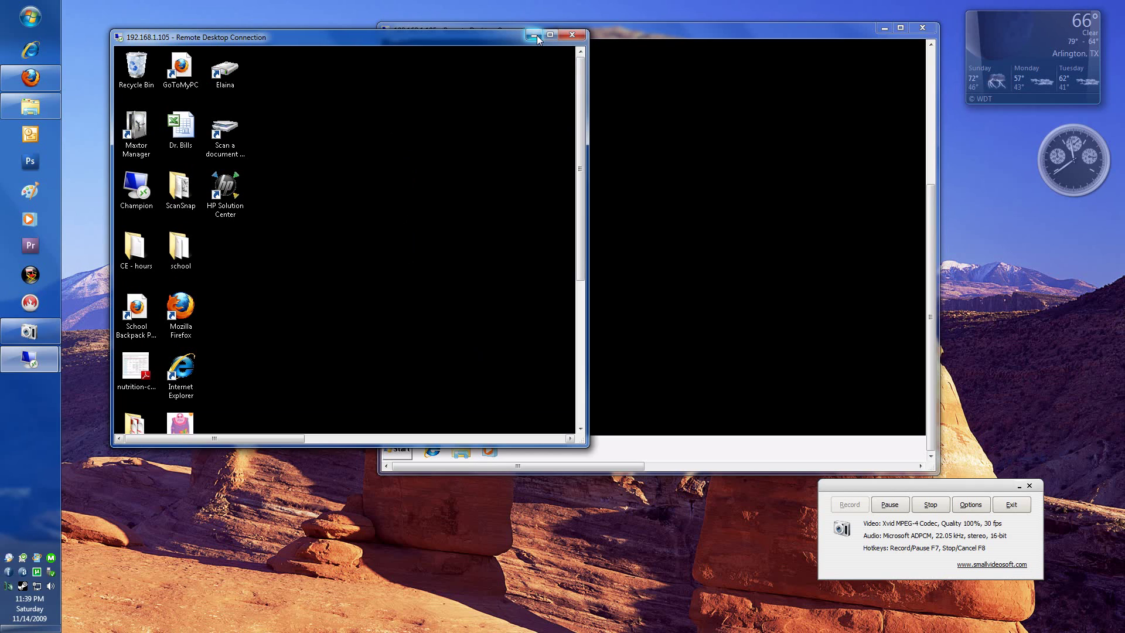
{"action": "left_click", "coordinate": [534, 35]}
{"action": "left_click", "coordinate": [884, 27]}
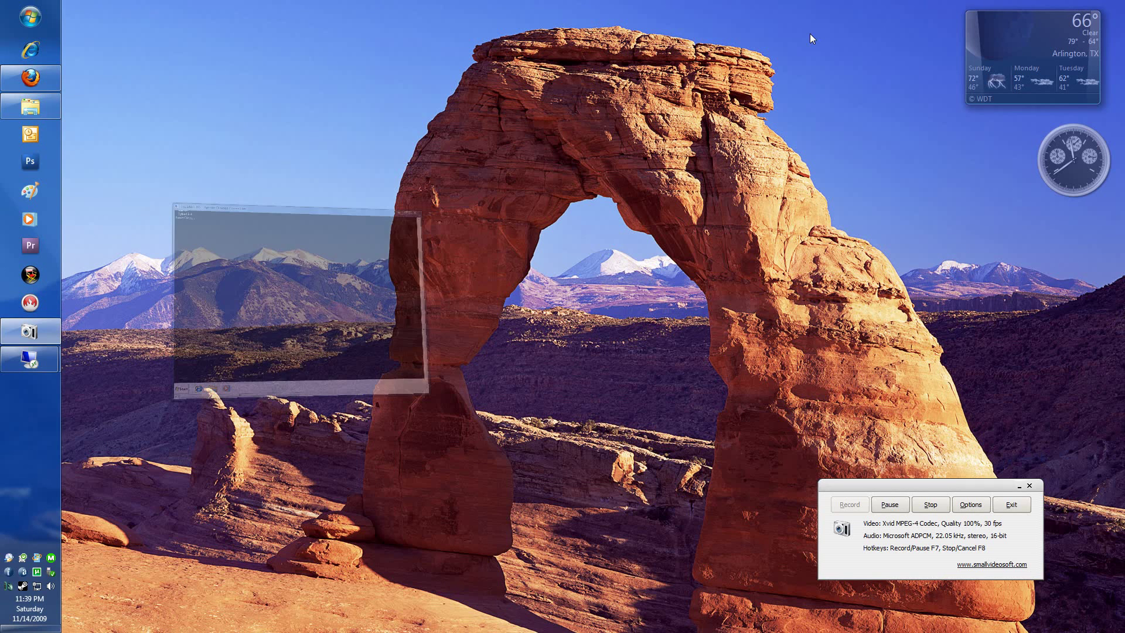
Step: In Task Manager's Users tab, inspect the two RDP-Tcp session rows and widen the Session column
{"action": "right_click", "coordinate": [9, 426]}
{"action": "left_click", "coordinate": [62, 489]}
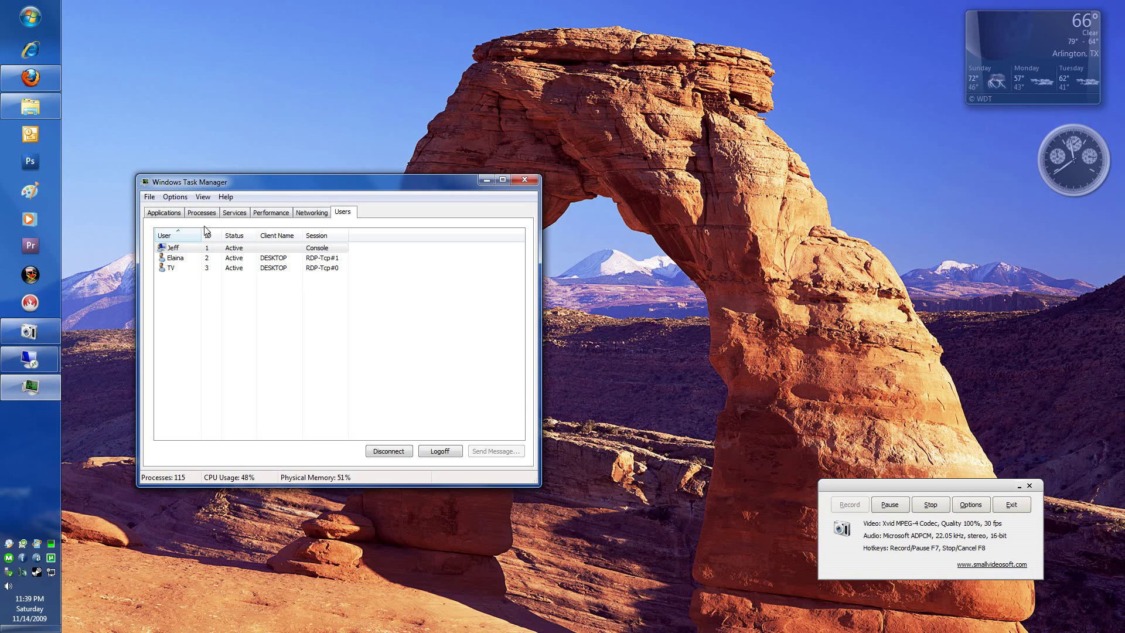
{"action": "left_click", "coordinate": [269, 259]}
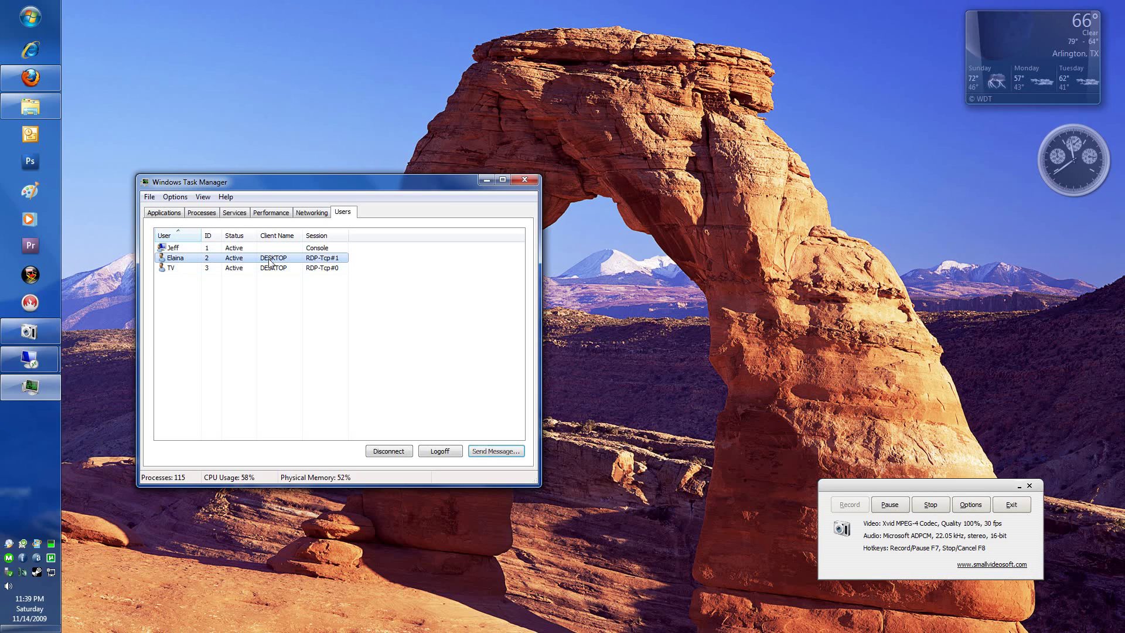
{"action": "left_click", "coordinate": [173, 270]}
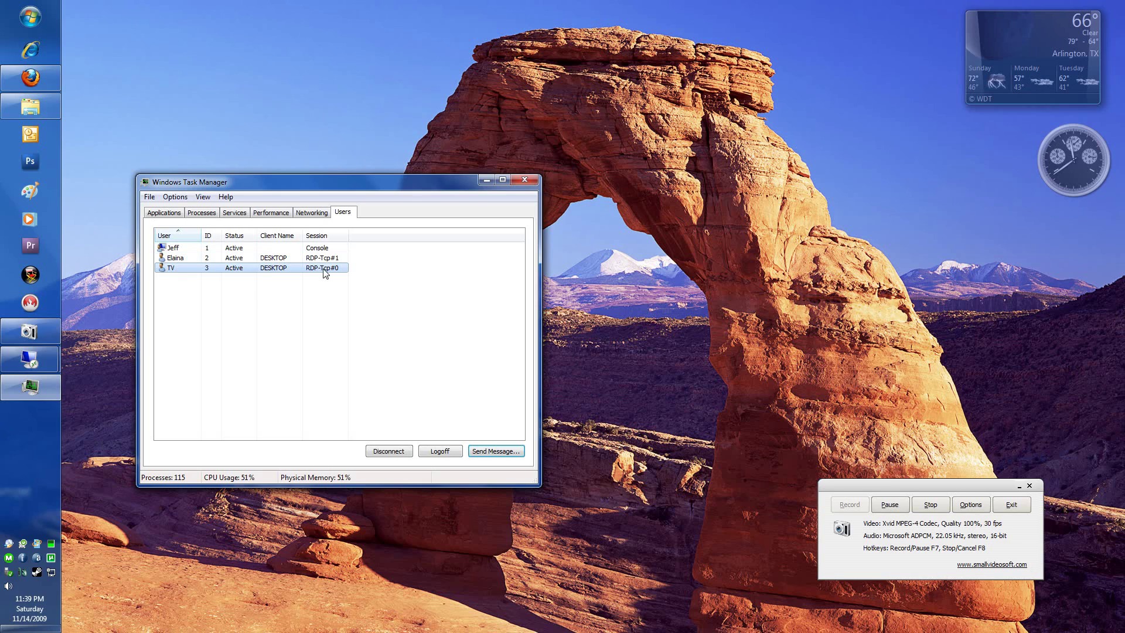
{"action": "left_click_drag", "start_coordinate": [348, 236], "coordinate": [374, 237]}
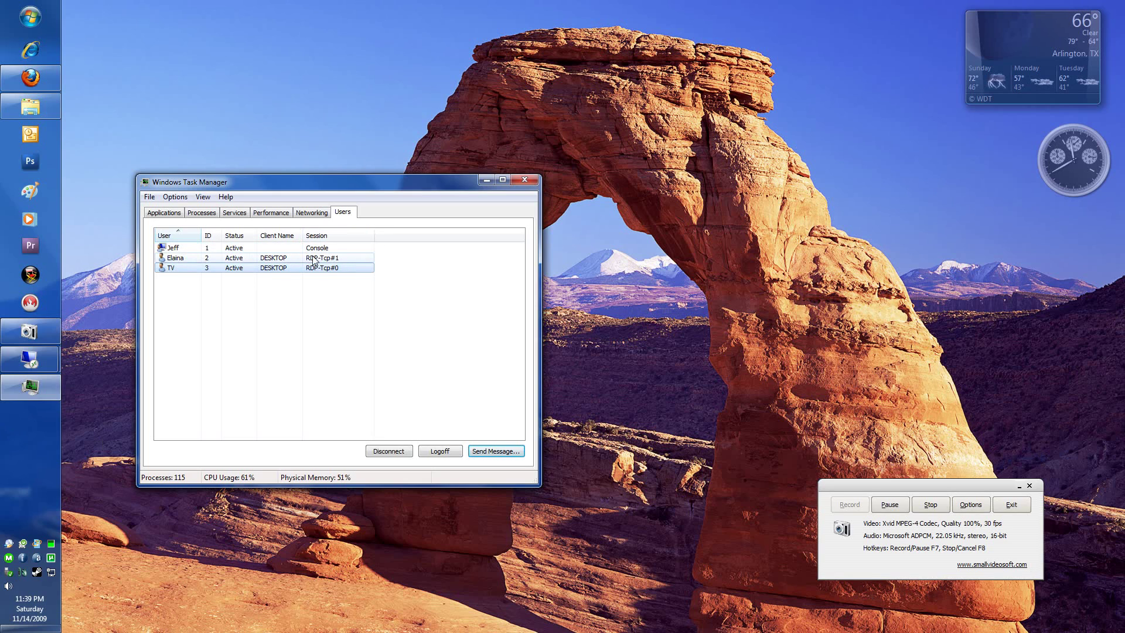